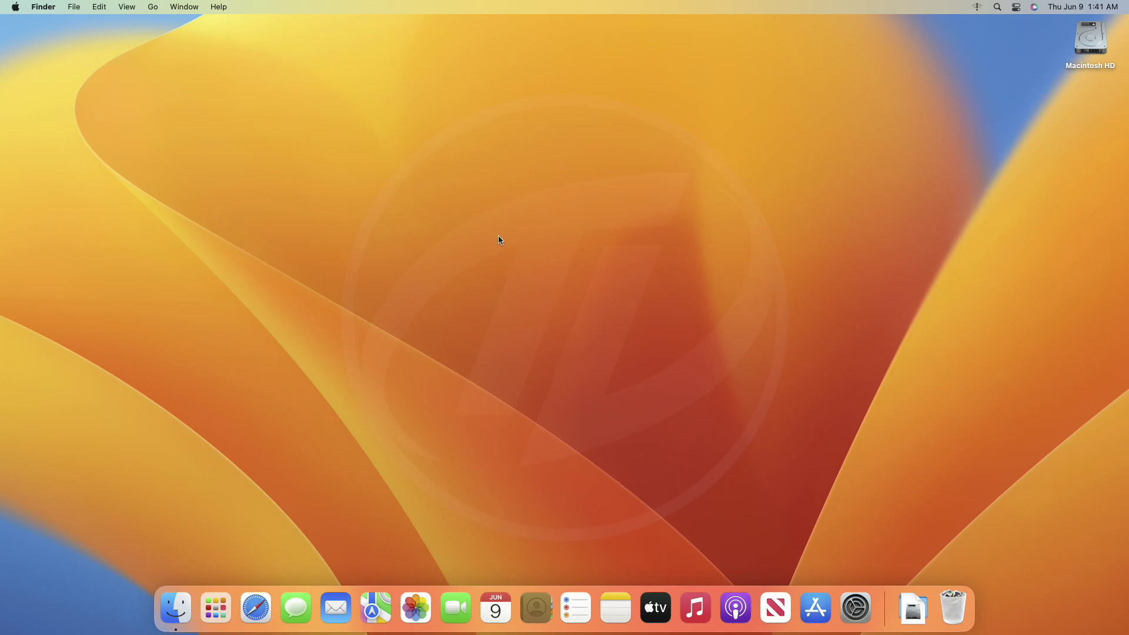
# - View the Mac's system information
pyautogui.click(16, 6)
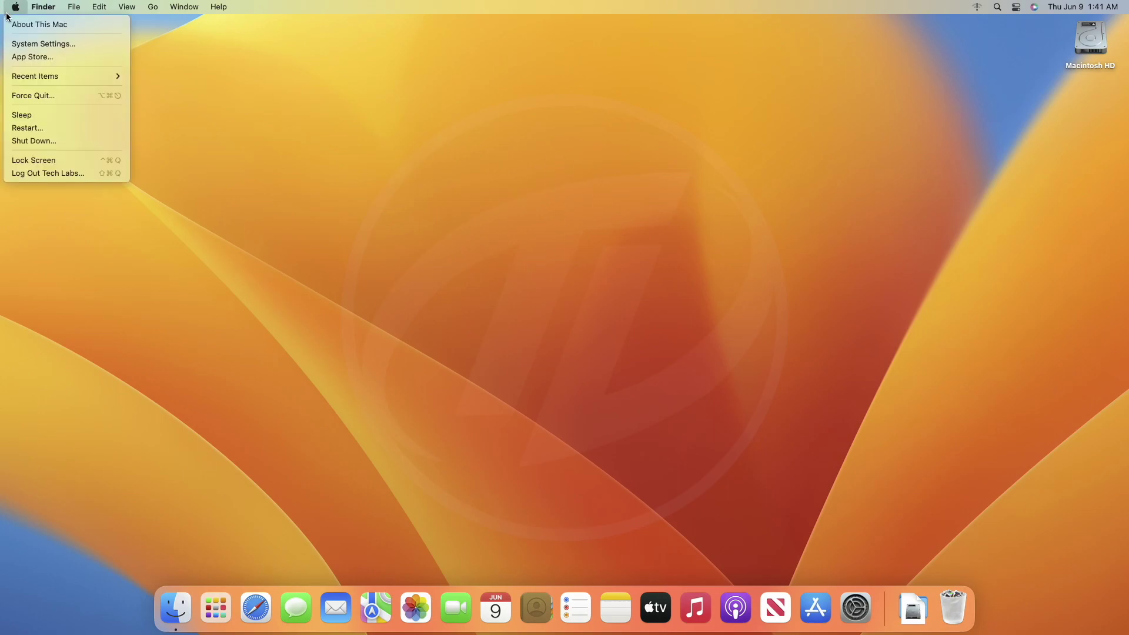
pyautogui.click(39, 25)
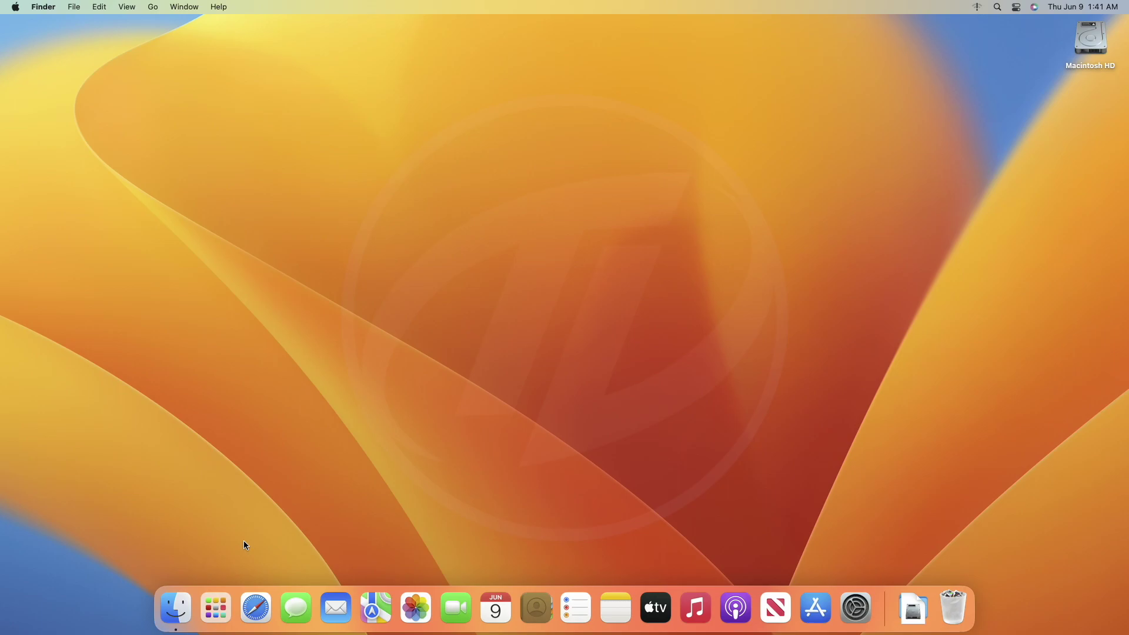
# - Open Disk Utility and select the internal GIGABYTE GP-GSTFS31240GNTD drive
pyautogui.click(215, 607)
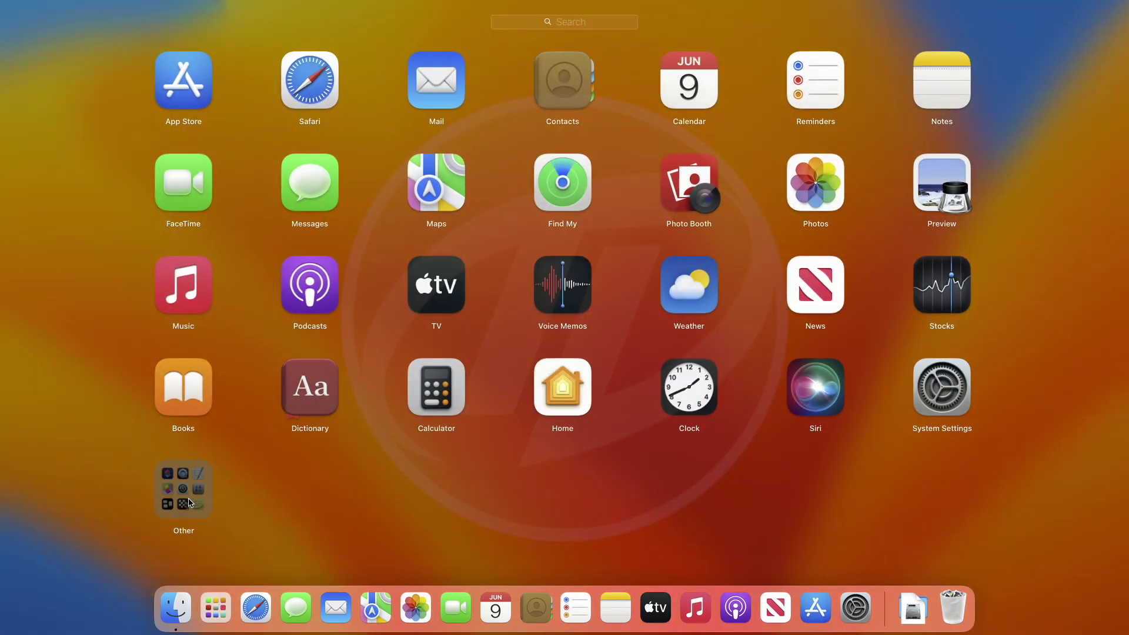
pyautogui.click(190, 503)
pyautogui.click(956, 356)
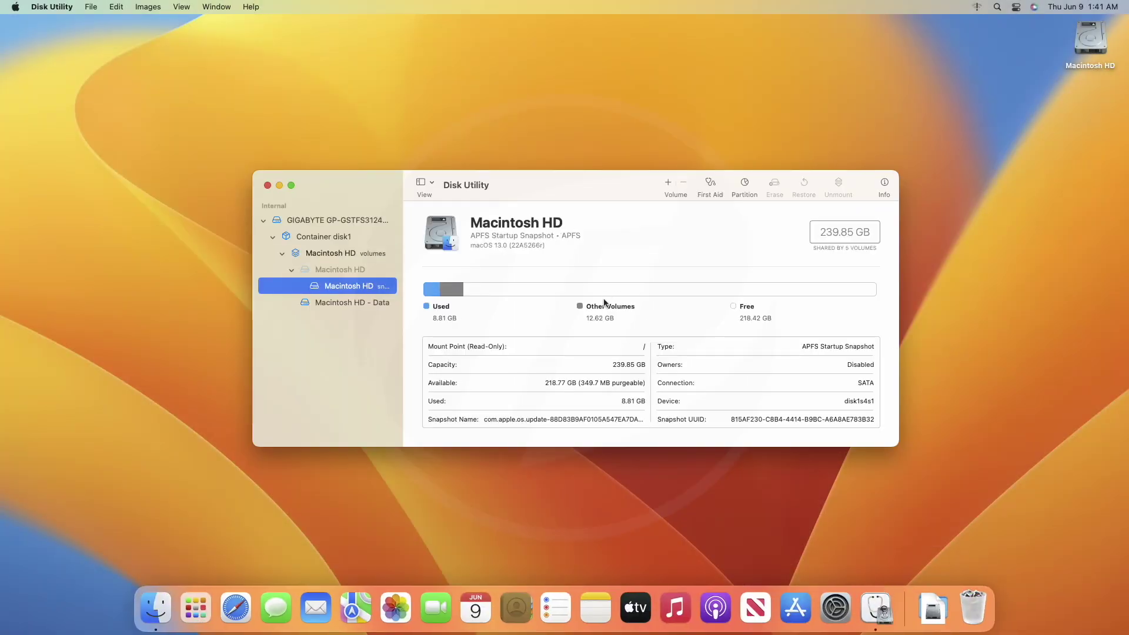
pyautogui.click(316, 222)
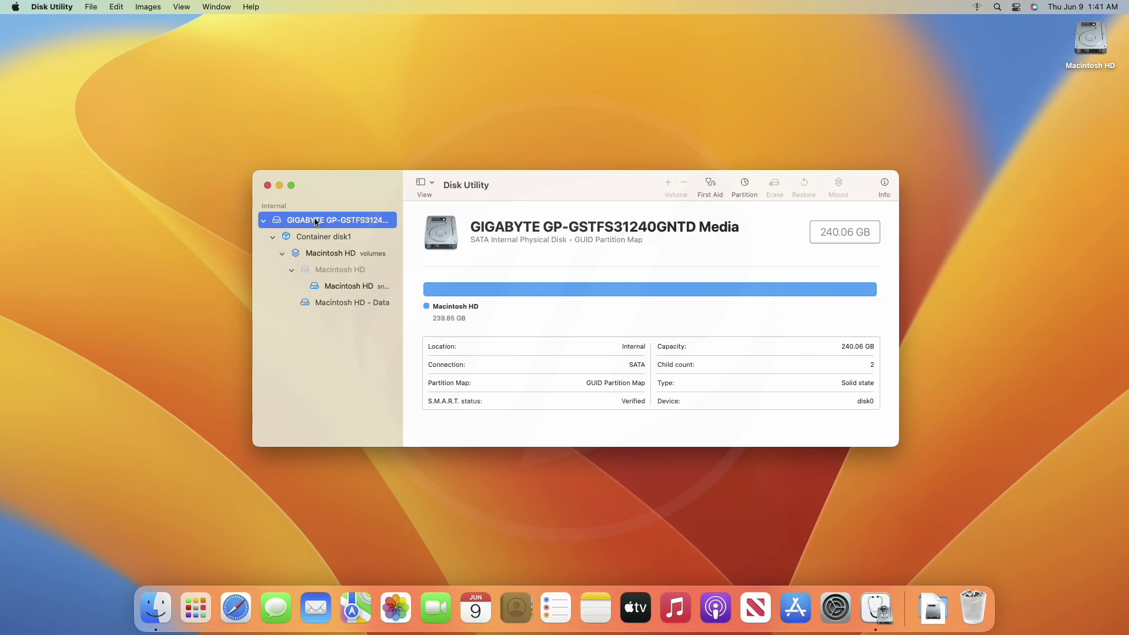
# - Set up a separate new APFS partition of 100 GB on the drive beside Macintosh HD
pyautogui.click(747, 183)
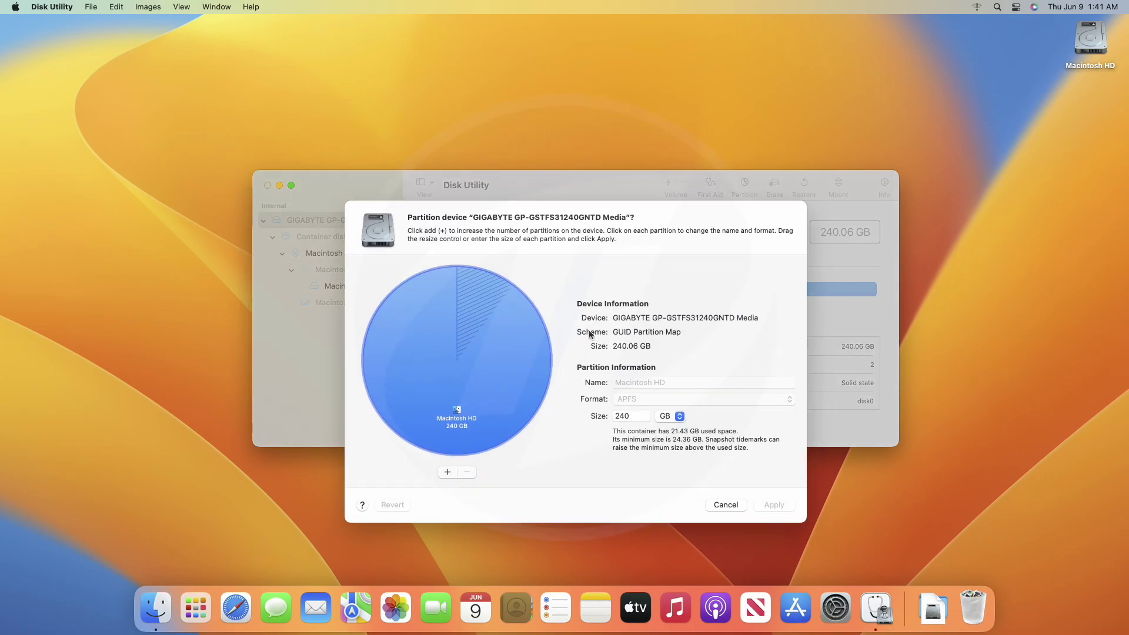
pyautogui.click(448, 472)
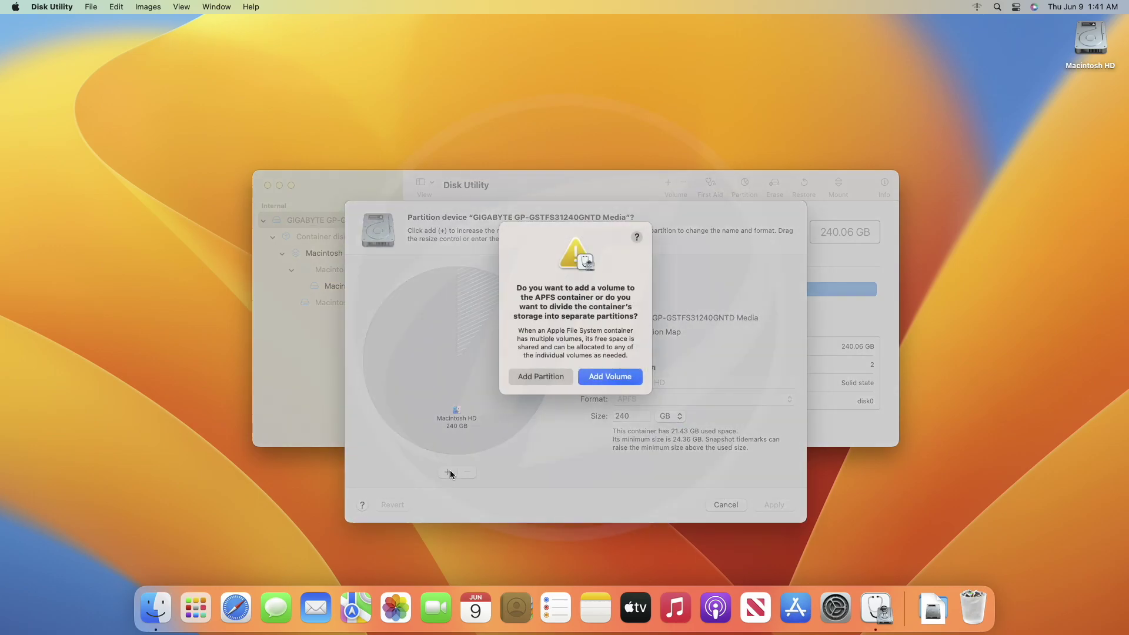
pyautogui.click(541, 377)
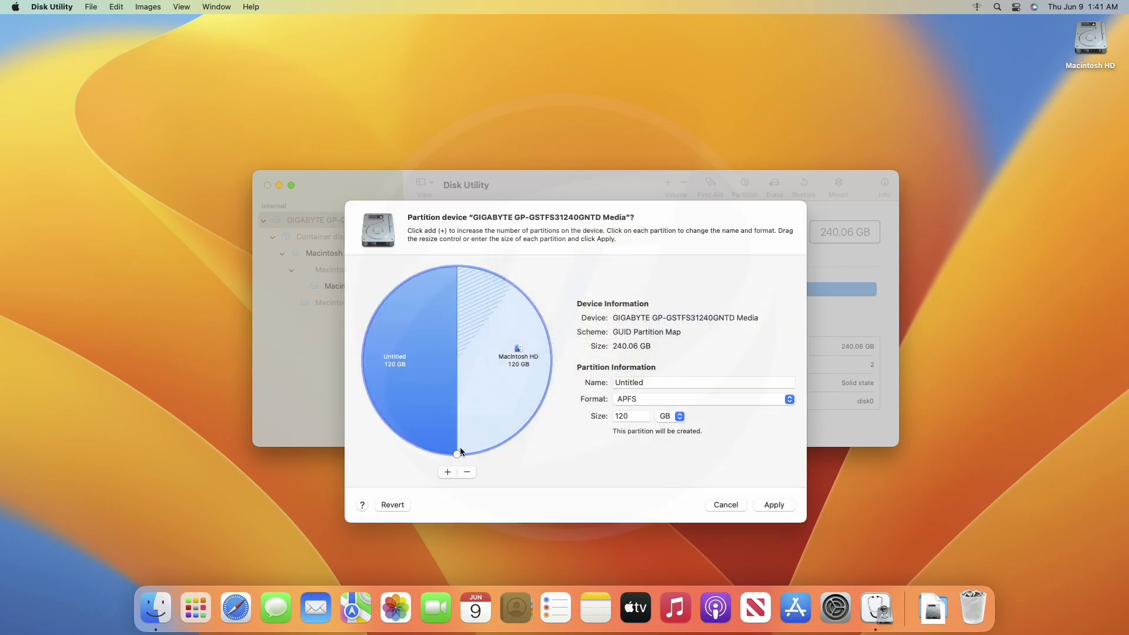
pyautogui.moveTo(457, 452)
pyautogui.mouseDown()
pyautogui.moveTo(397, 432)
pyautogui.moveTo(408, 446)
pyautogui.mouseUp()
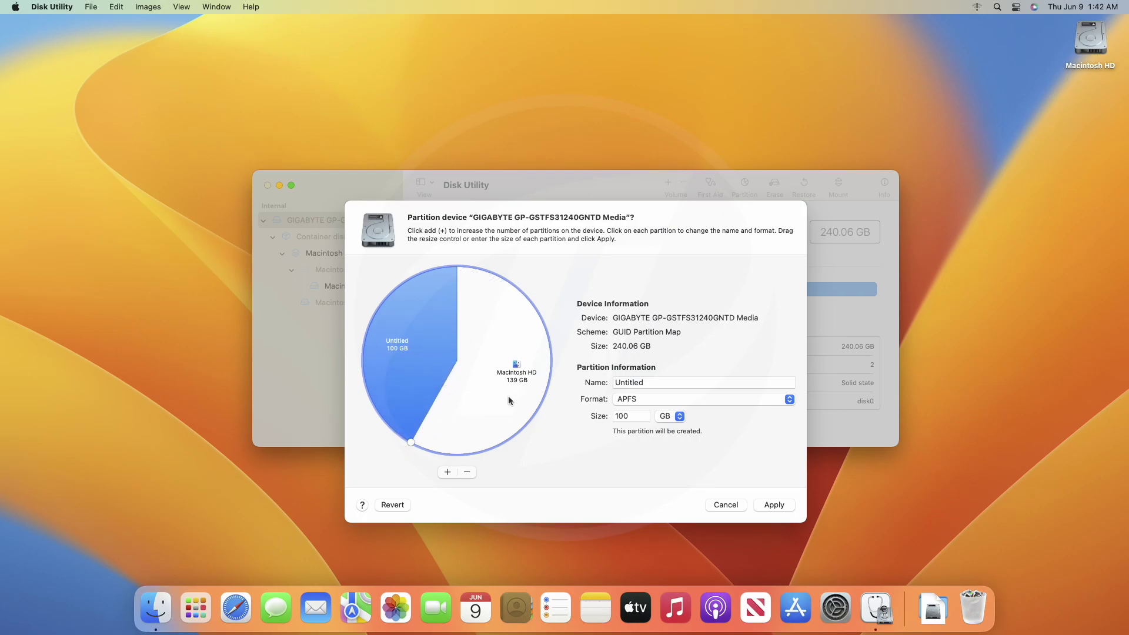
# - Apply the partitioning, agreeing to resize the startup volume, and quit Disk Utility
pyautogui.click(771, 506)
pyautogui.click(604, 404)
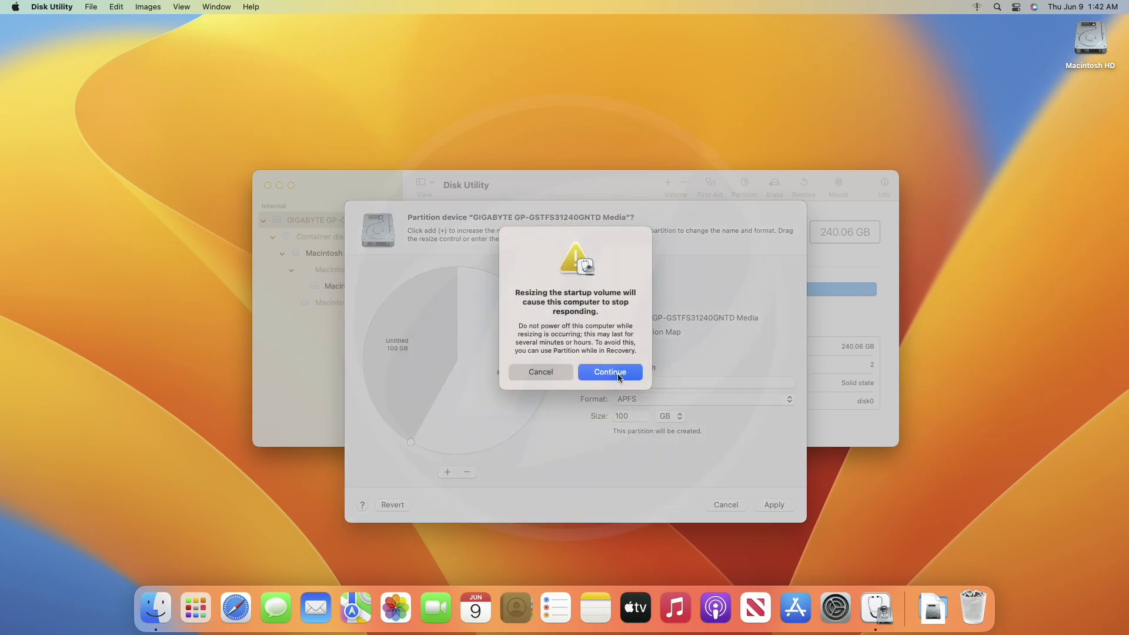
pyautogui.click(618, 375)
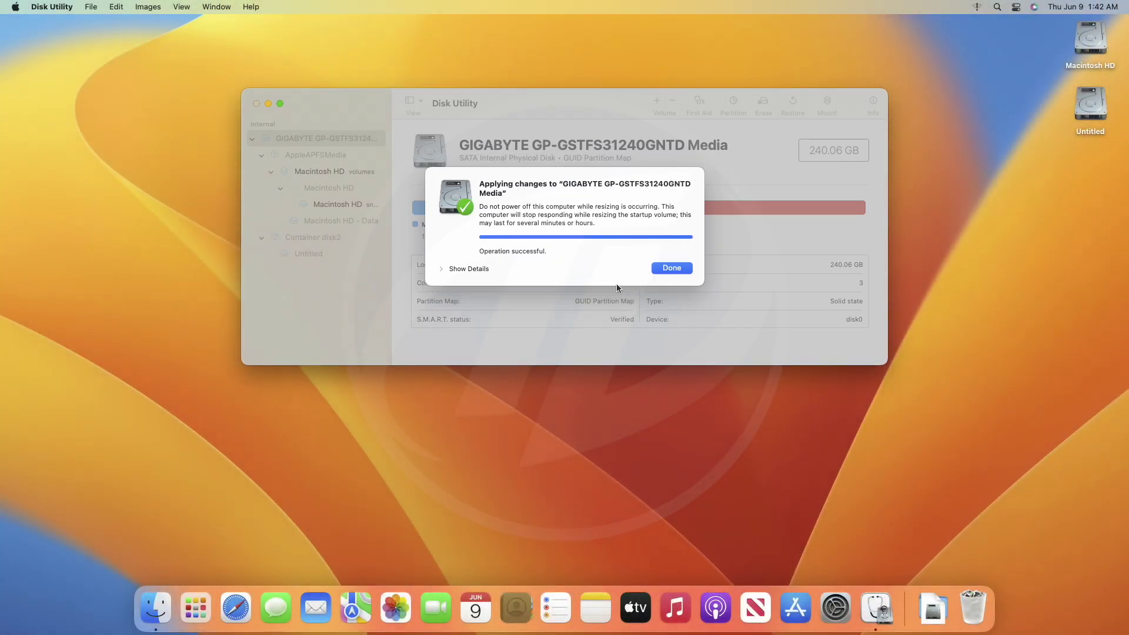
pyautogui.click(658, 268)
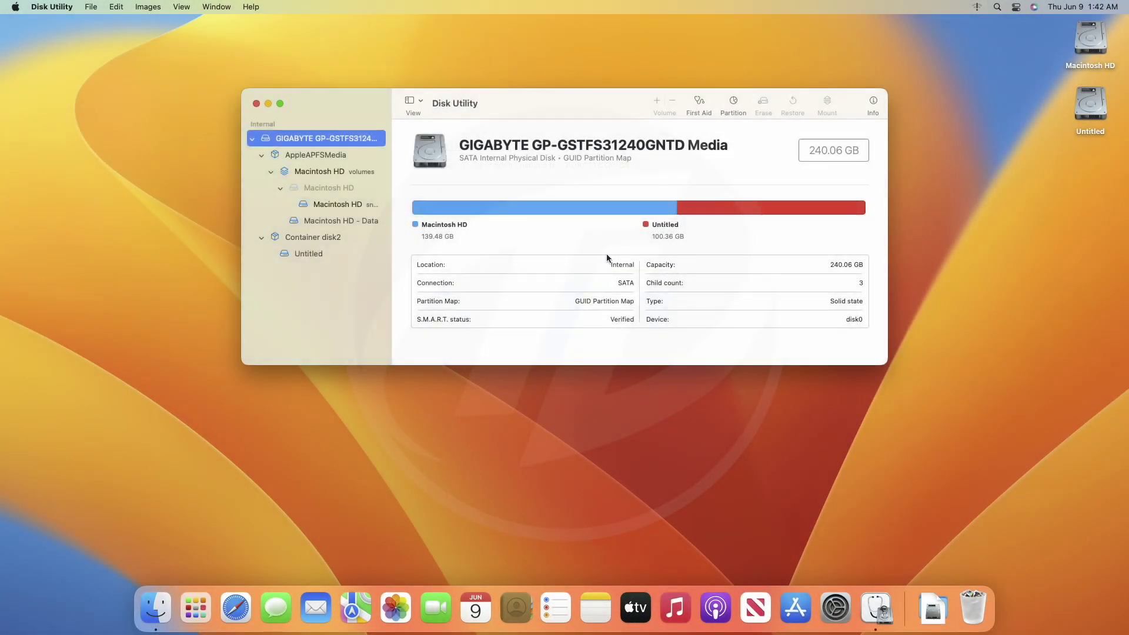
pyautogui.click(65, 7)
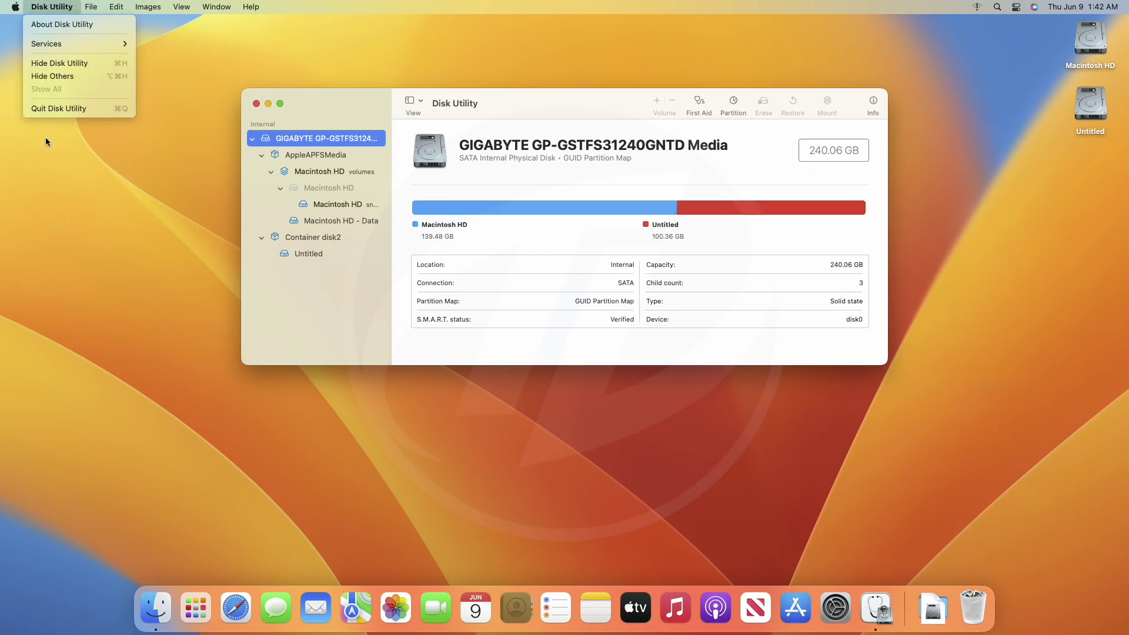
pyautogui.click(58, 108)
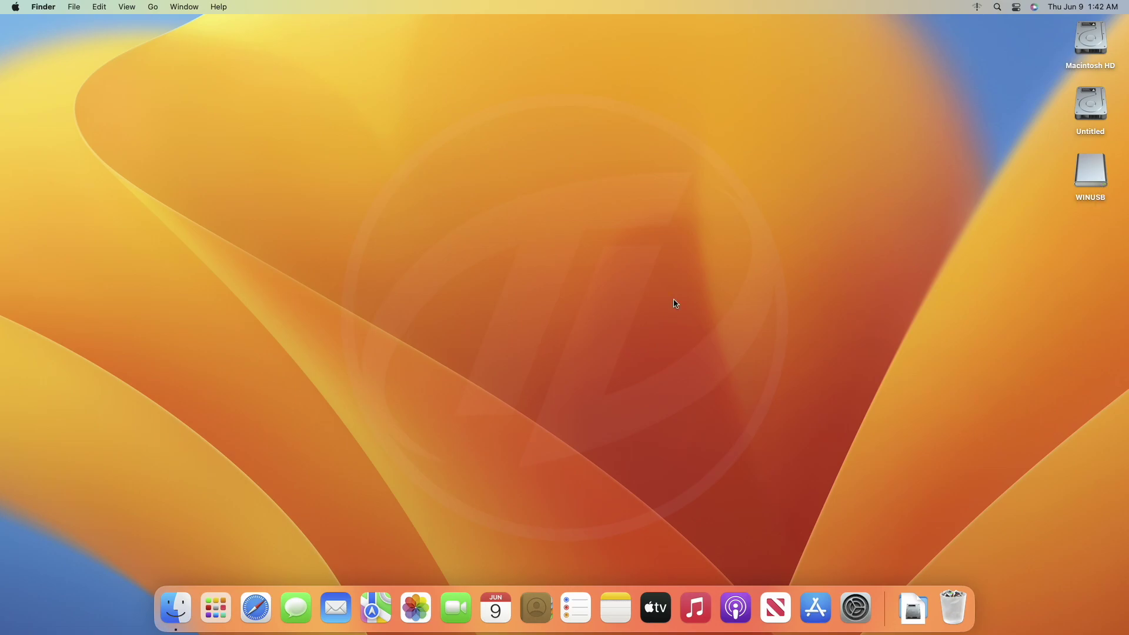
# - Restart the computer and boot from the USB device UEFI: SanDisk, Partition 1
pyautogui.click(10, 7)
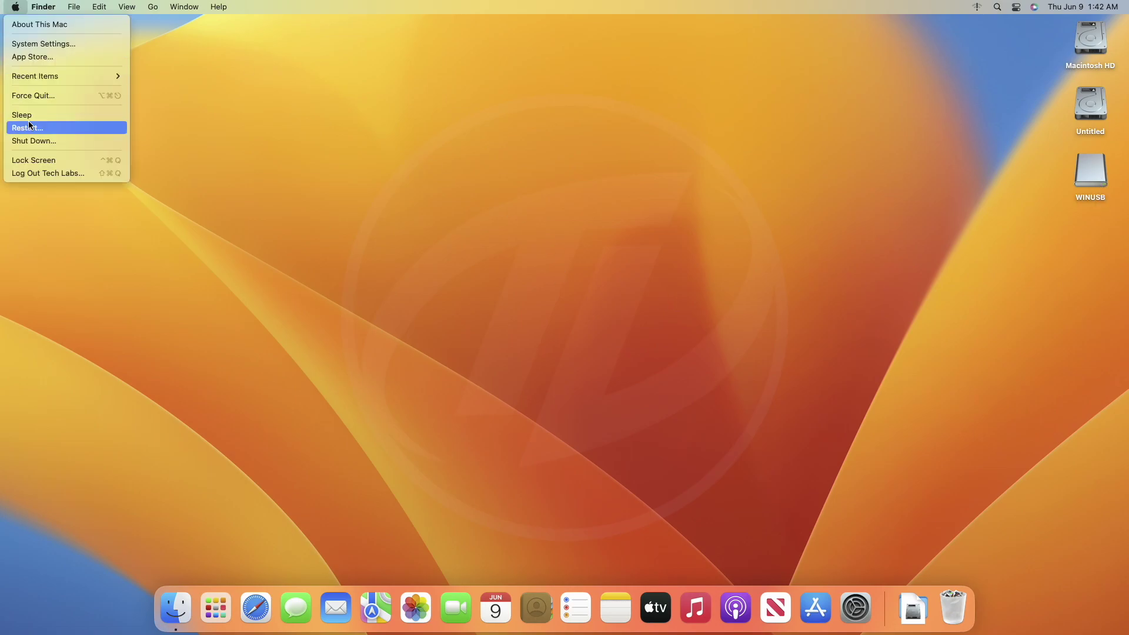
pyautogui.click(33, 126)
pyautogui.click(666, 218)
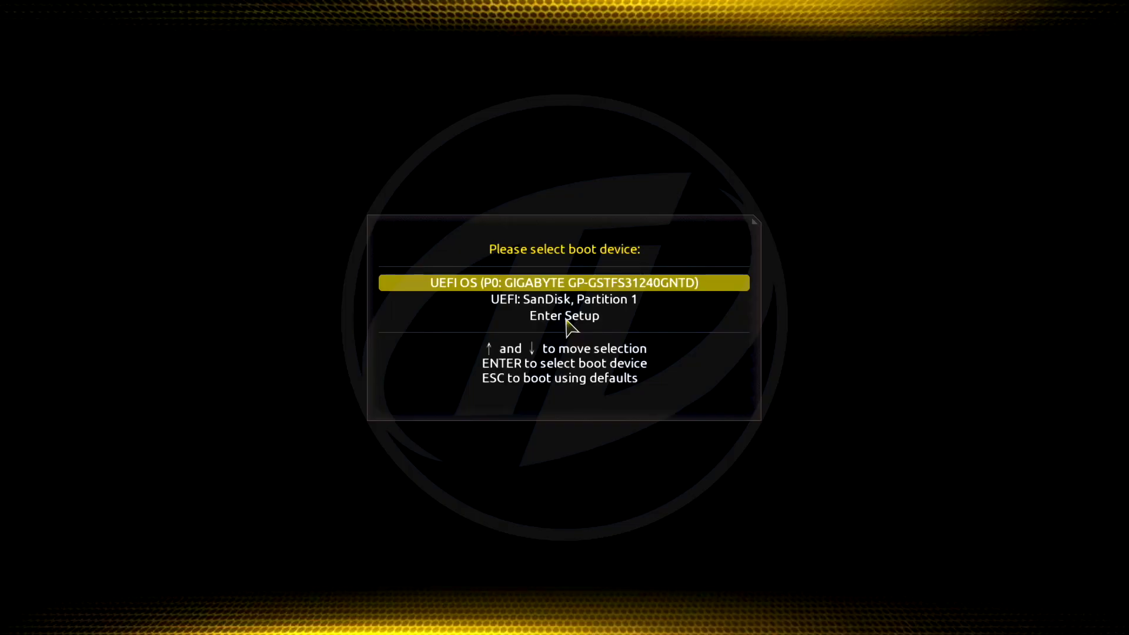
pyautogui.press('Down')
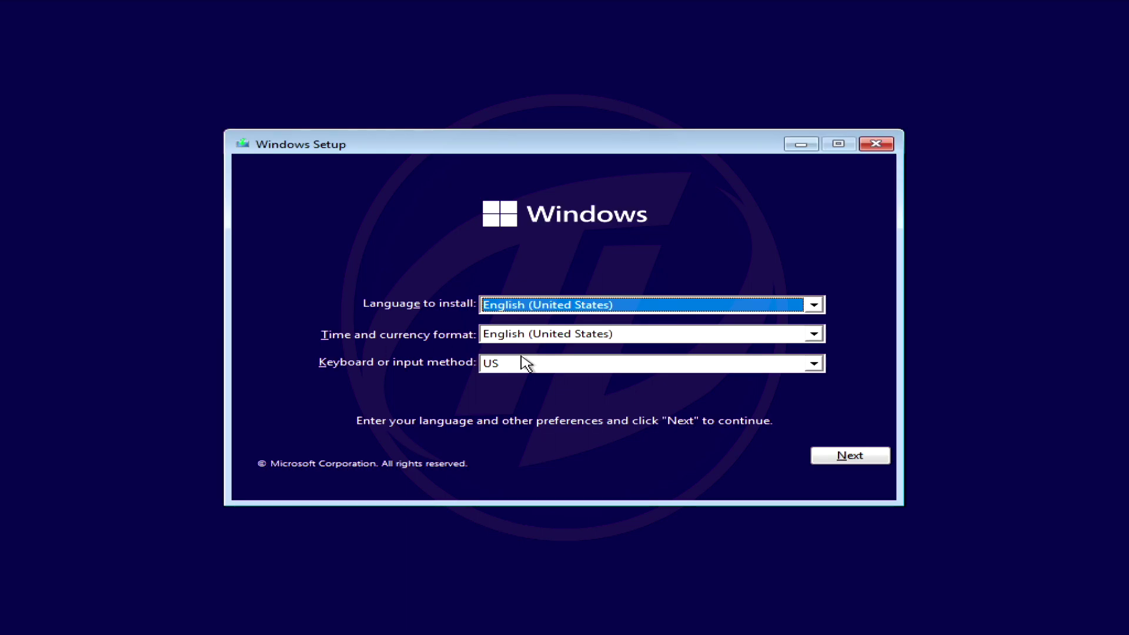
# - Start the Windows installation in English (United States) without a product key, choosing the Windows 11 Pro edition
pyautogui.click(833, 461)
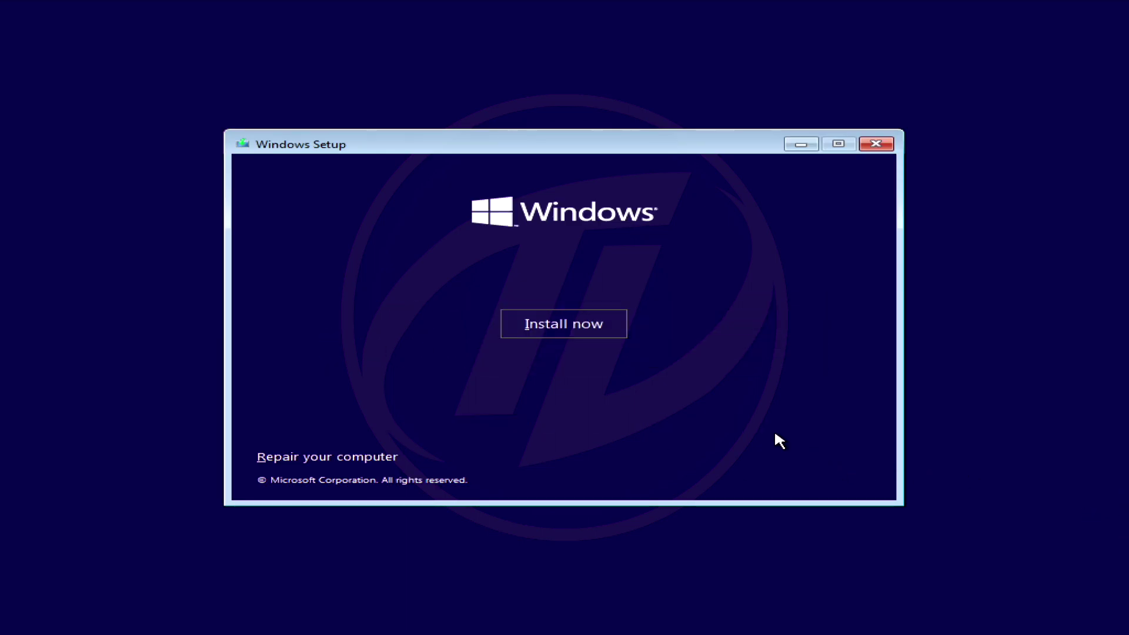
pyautogui.click(580, 329)
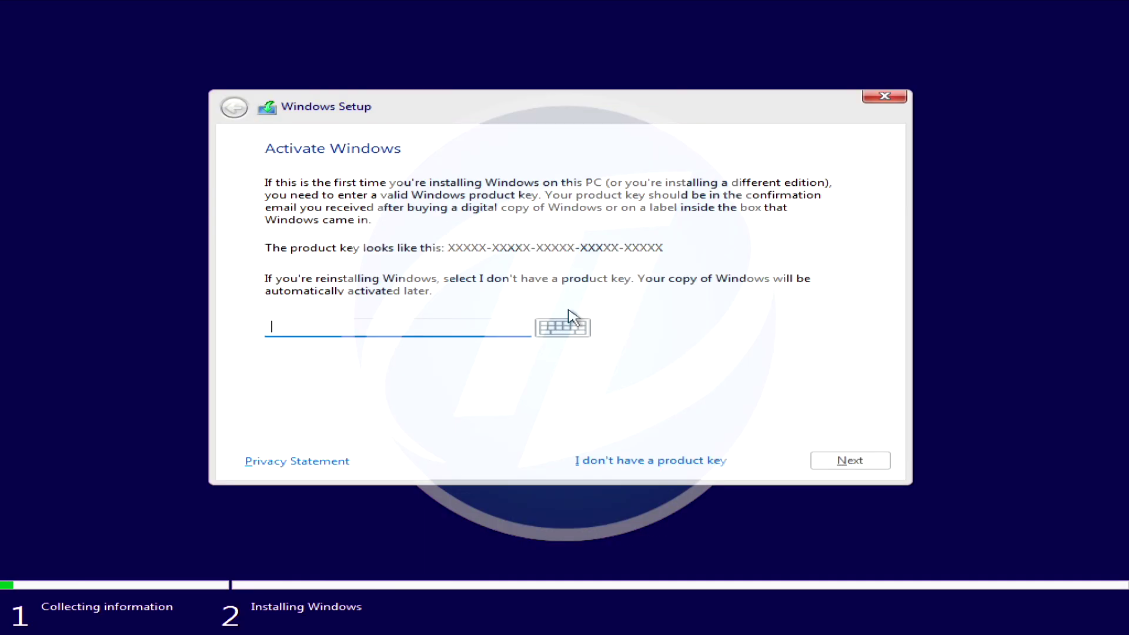
pyautogui.click(670, 463)
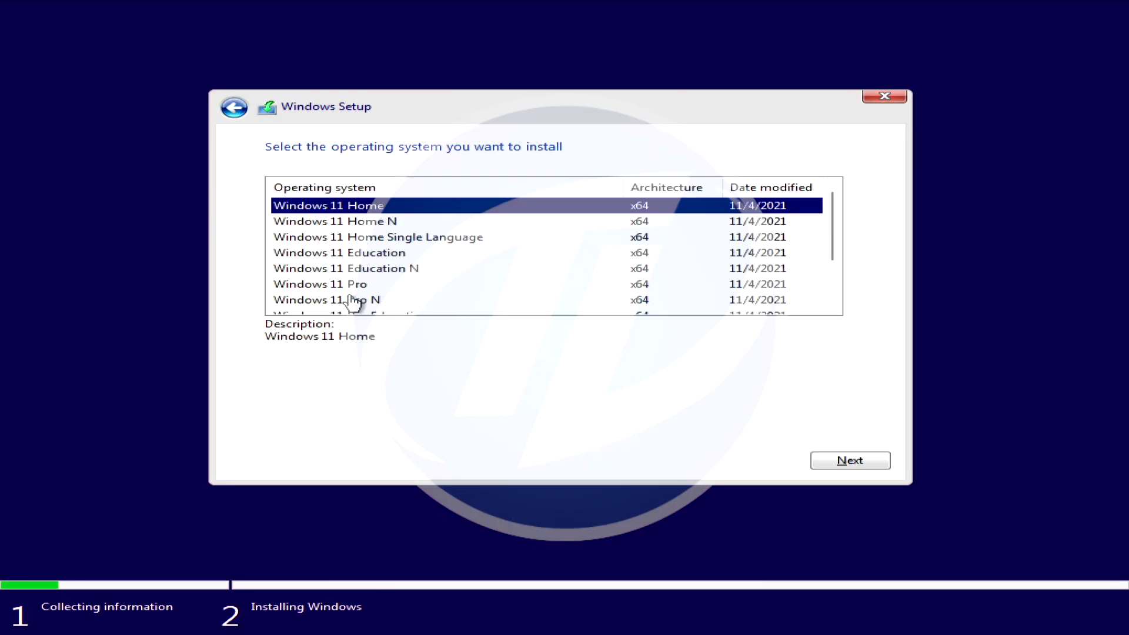
pyautogui.click(353, 285)
pyautogui.click(853, 462)
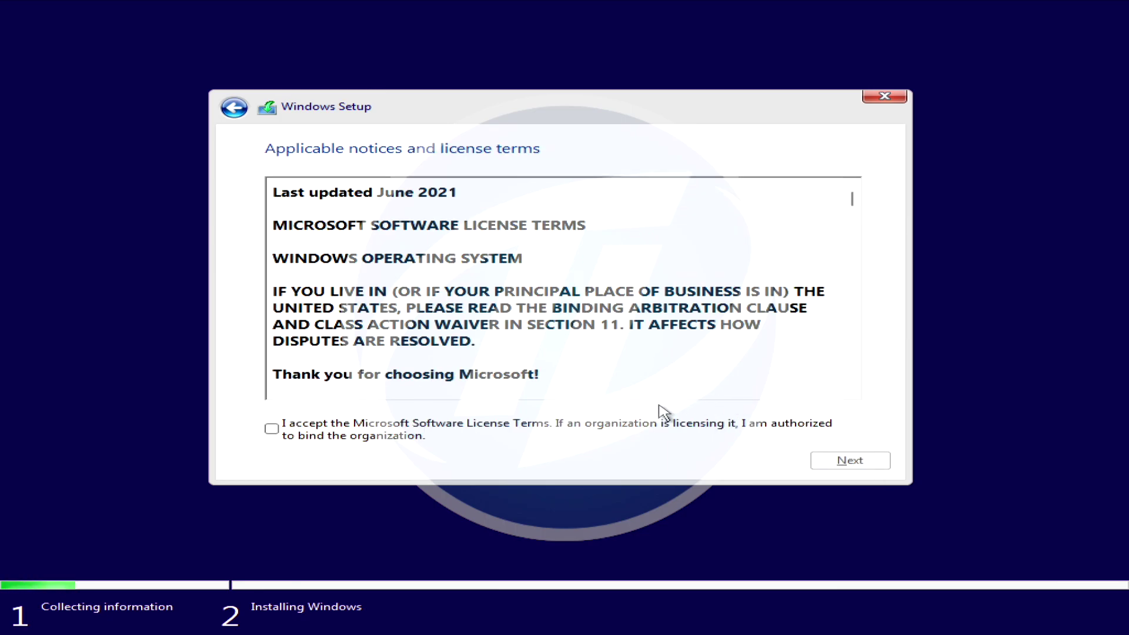
# - Accept the Microsoft license terms and choose the custom installation type
pyautogui.click(513, 429)
pyautogui.click(854, 460)
pyautogui.click(629, 290)
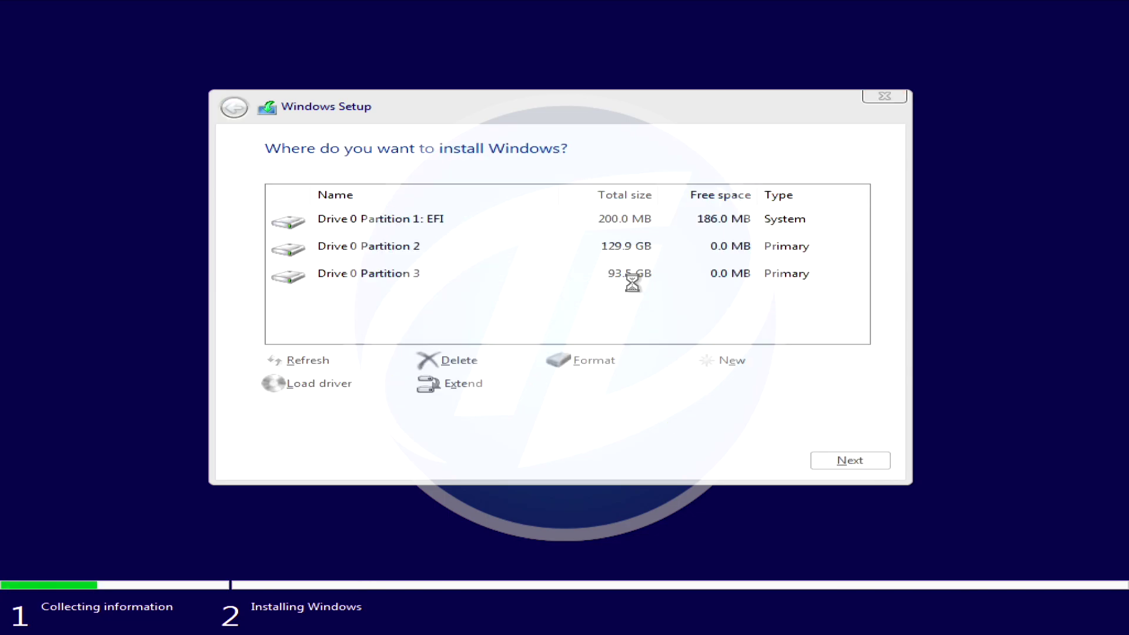
# - Delete Drive 0 Partition 3 and install Windows on the resulting unallocated space
pyautogui.click(670, 269)
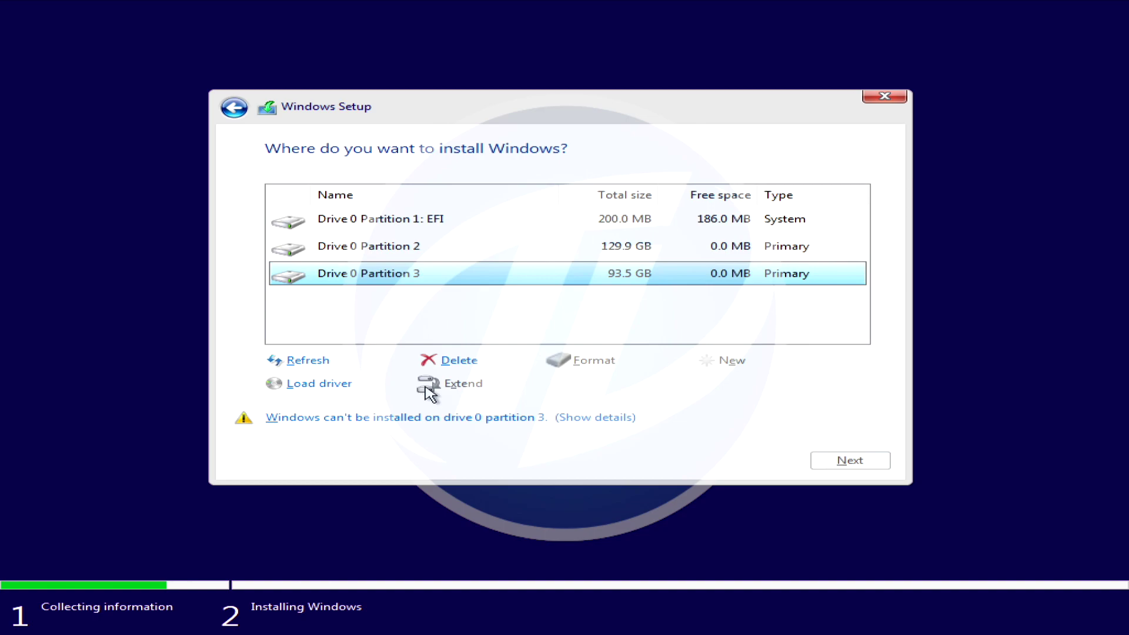
pyautogui.click(459, 360)
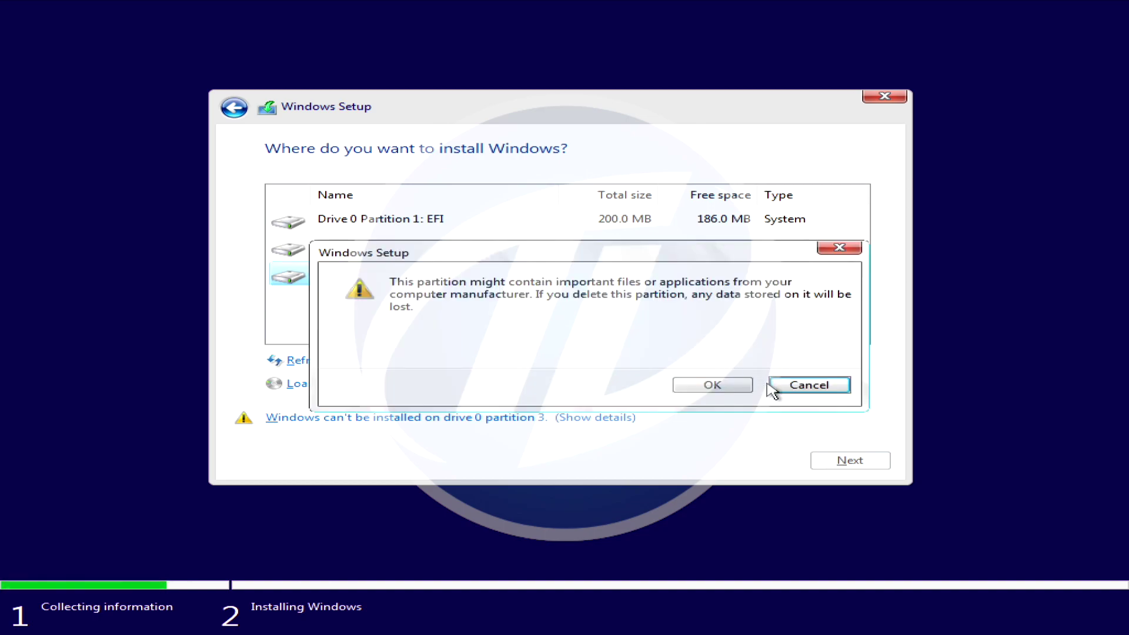
pyautogui.click(731, 385)
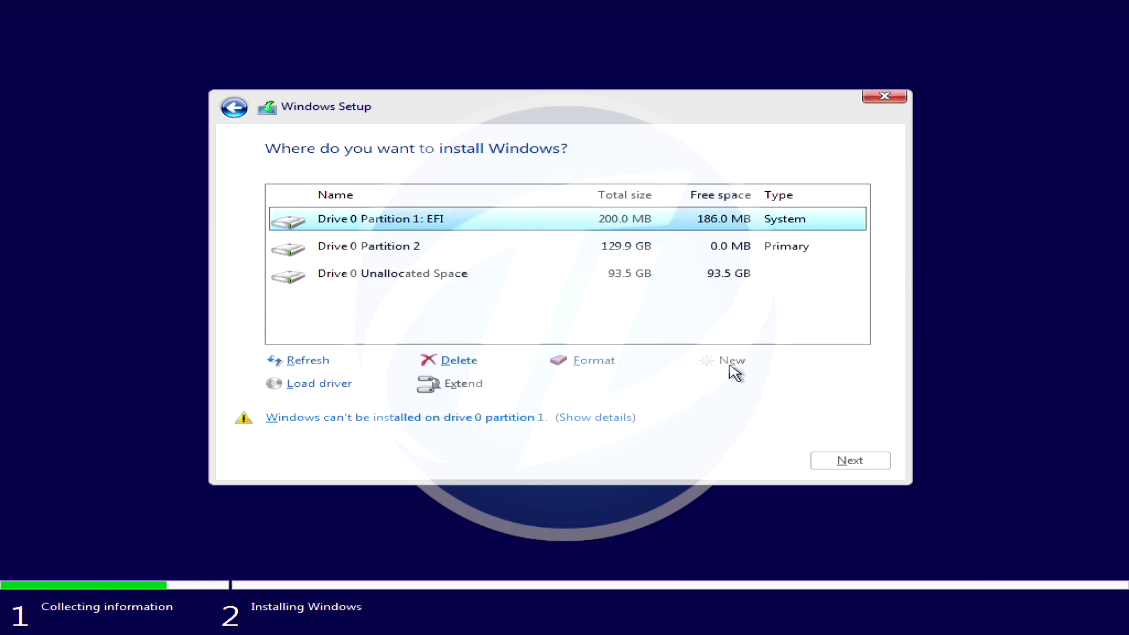
pyautogui.click(724, 277)
pyautogui.click(858, 460)
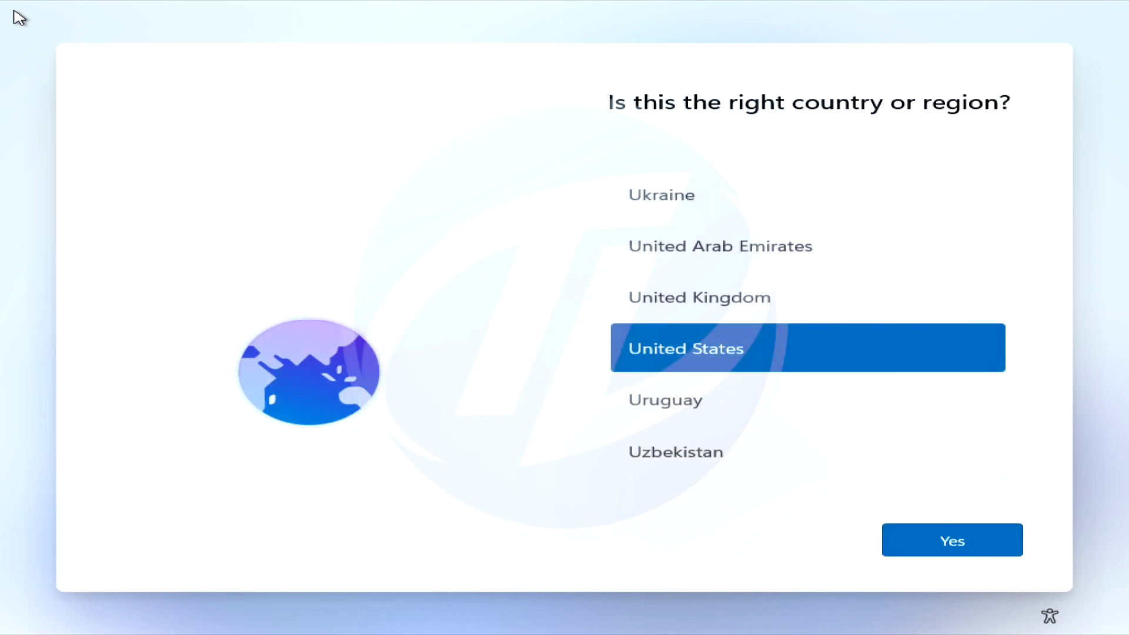
# - Confirm United States as the region and complete the initial device setup pages up to the Microsoft account sign-in
pyautogui.click(926, 546)
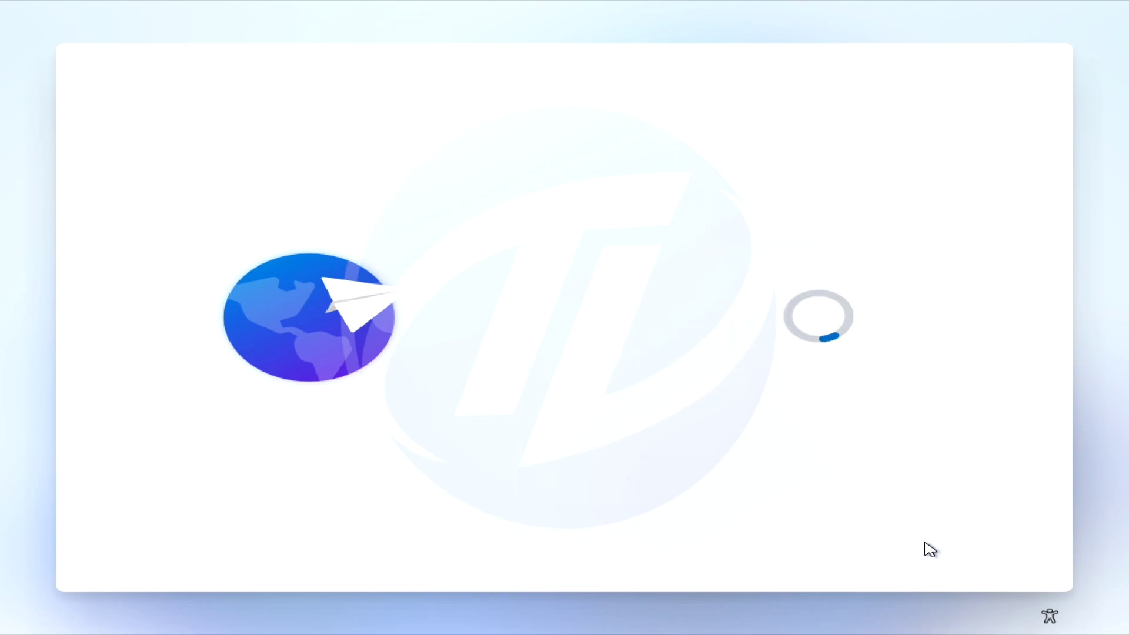
pyautogui.click(928, 543)
pyautogui.click(927, 542)
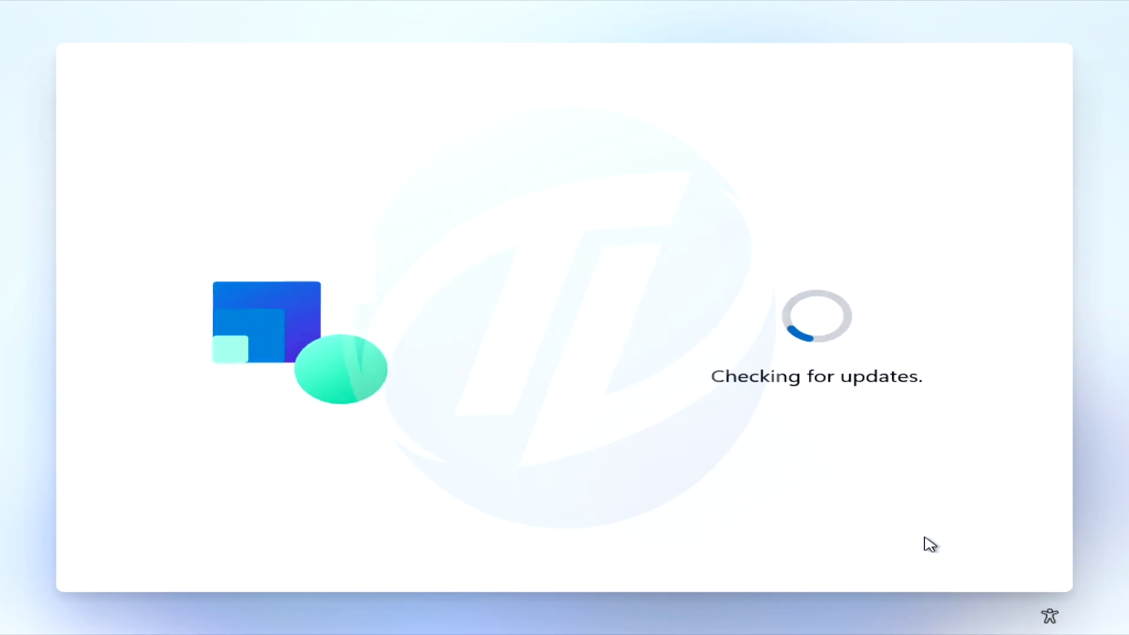
pyautogui.click(799, 541)
pyautogui.click(744, 214)
pyautogui.click(953, 539)
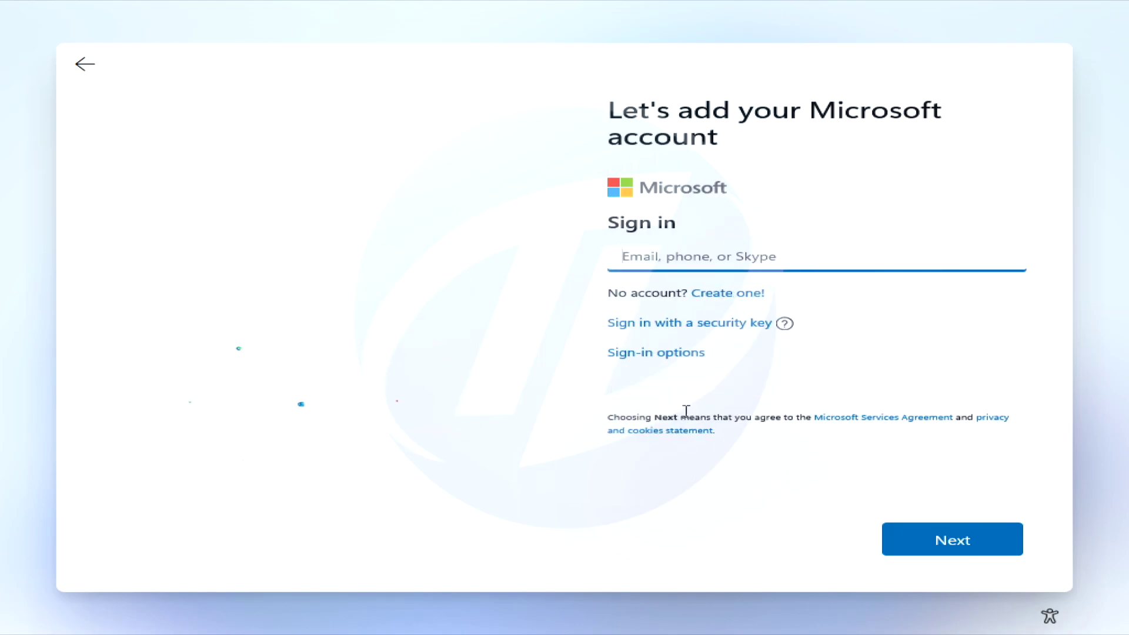
# - Create a local offline account named Tech Labs instead of signing in with a Microsoft account
pyautogui.click(676, 352)
pyautogui.click(751, 345)
pyautogui.click(801, 541)
pyautogui.write('Tech Labs')
pyautogui.click(927, 539)
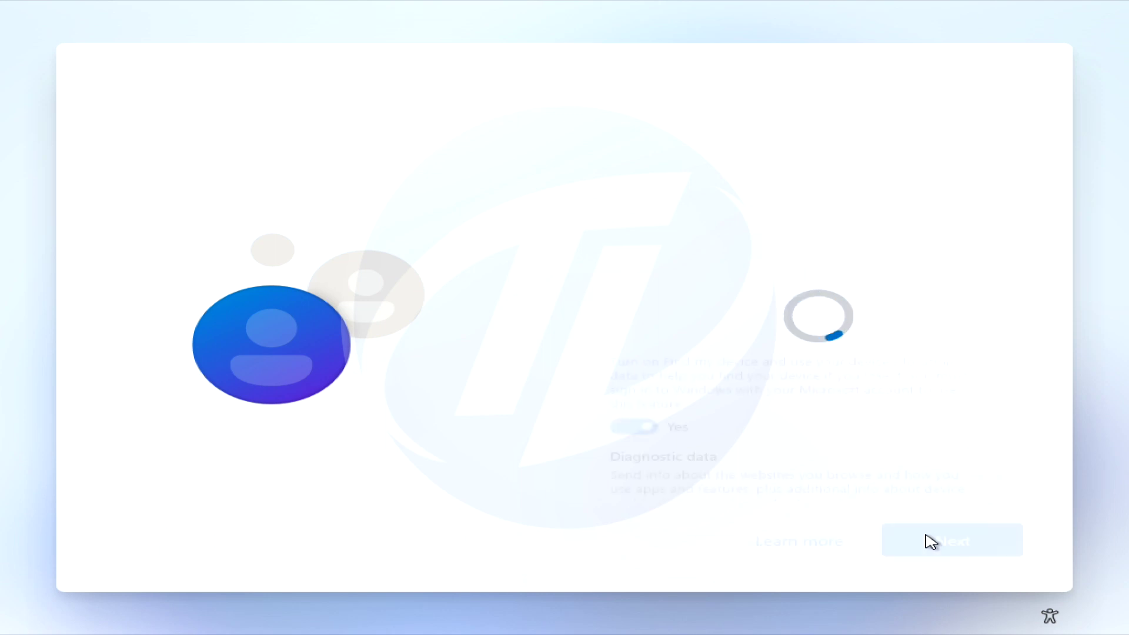
# - Turn off location and Find my device in the privacy settings and accept the remaining choices
pyautogui.click(617, 313)
pyautogui.click(617, 426)
pyautogui.scroll(-10, 823, 411)
pyautogui.click(950, 539)
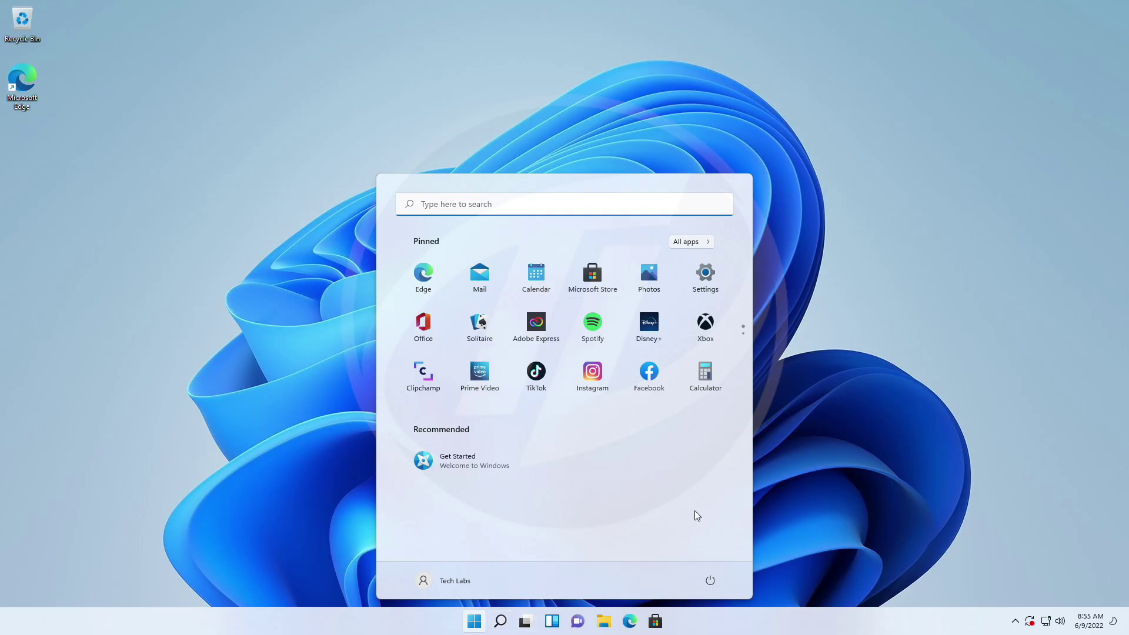
# - Open Windows Update in a maximized Settings window and restart the computer to finish installing the pending updates
pyautogui.click(706, 275)
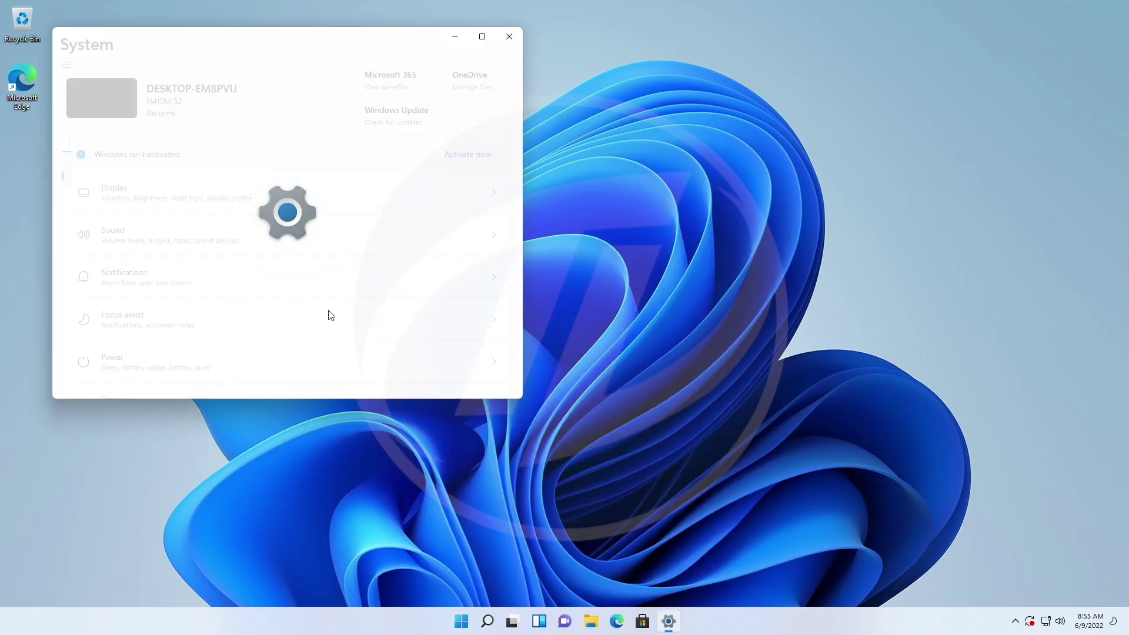
pyautogui.click(143, 388)
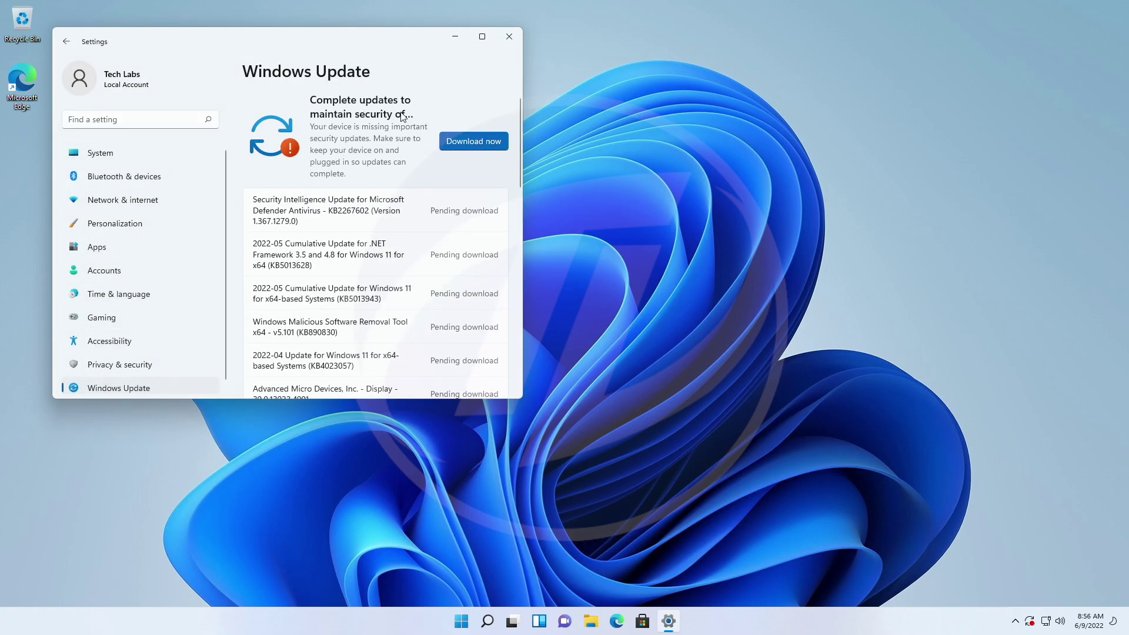
pyautogui.click(482, 36)
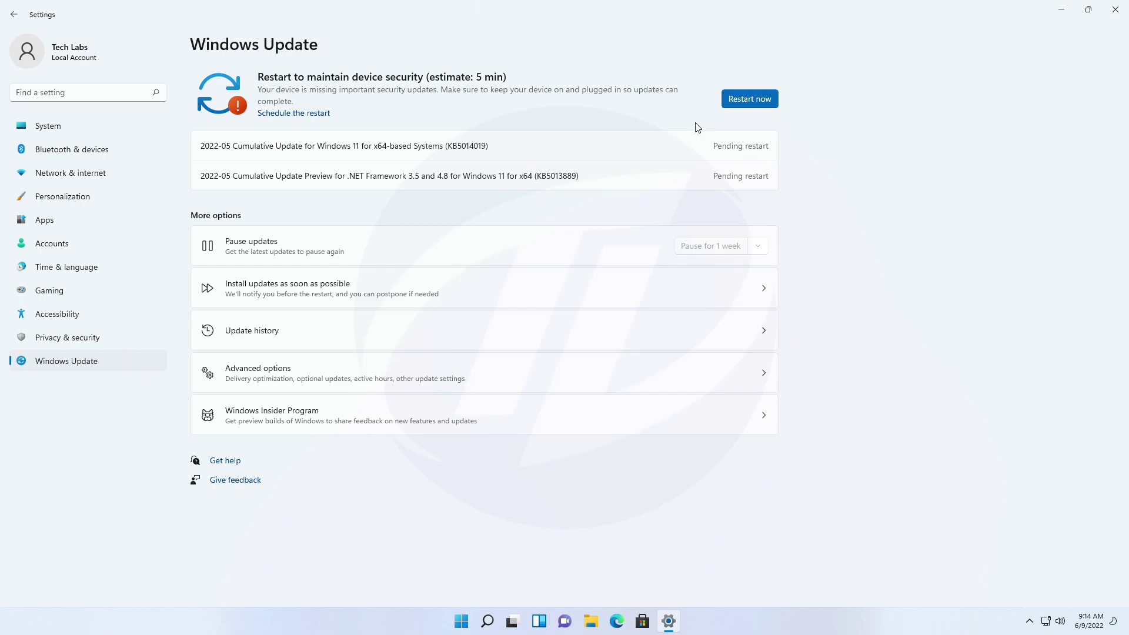
pyautogui.click(753, 94)
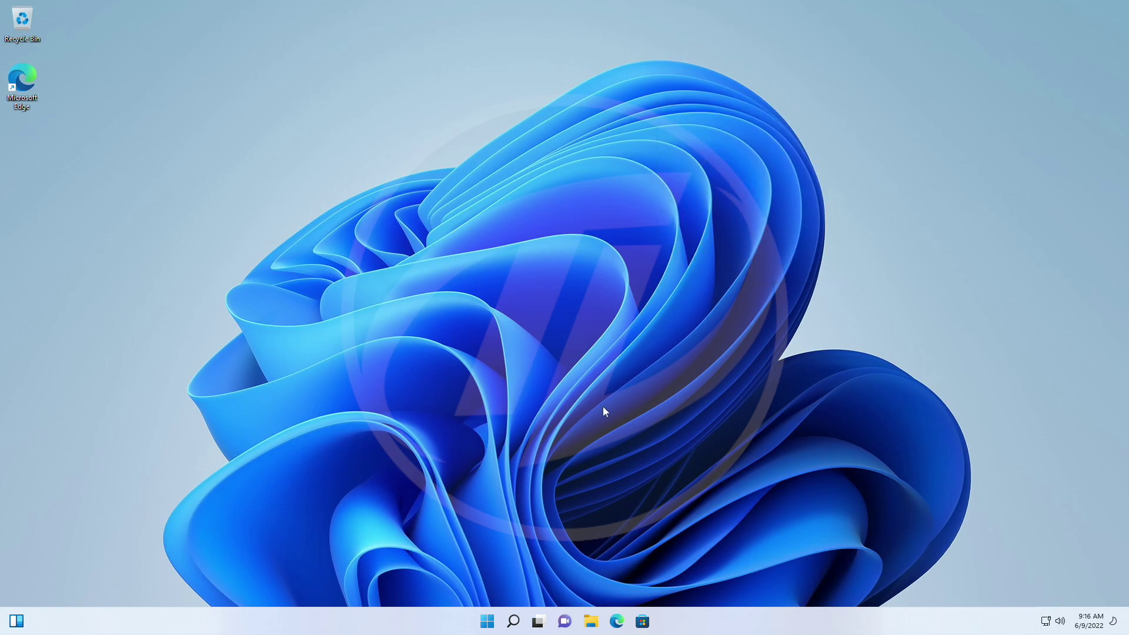
# - Open Windows Update in Settings again and check for further updates
pyautogui.press('super')
pyautogui.click(708, 271)
pyautogui.click(118, 389)
pyautogui.click(488, 127)
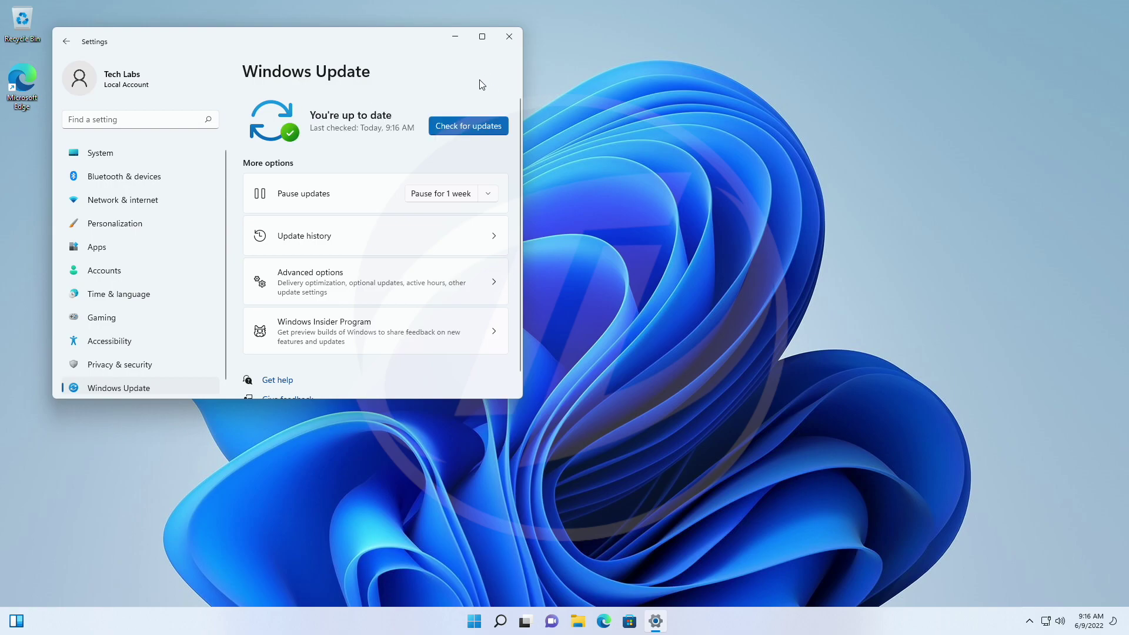
# - Close Settings and restart the computer into the GIGABYTE BIOS setup
pyautogui.click(509, 36)
pyautogui.click(487, 621)
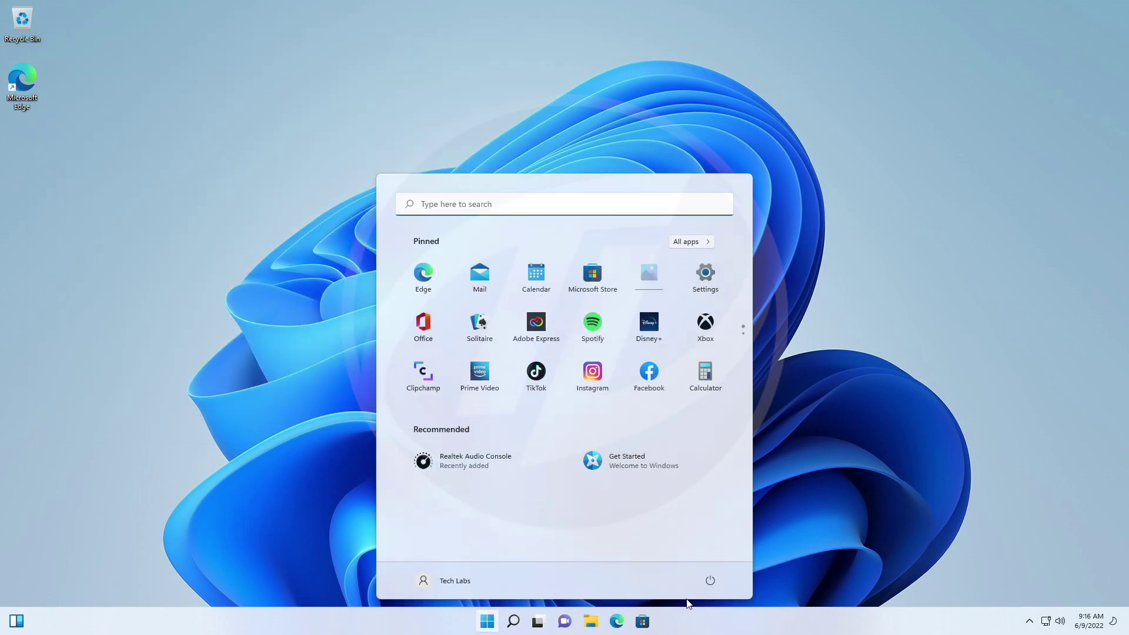
pyautogui.click(710, 581)
pyautogui.click(701, 555)
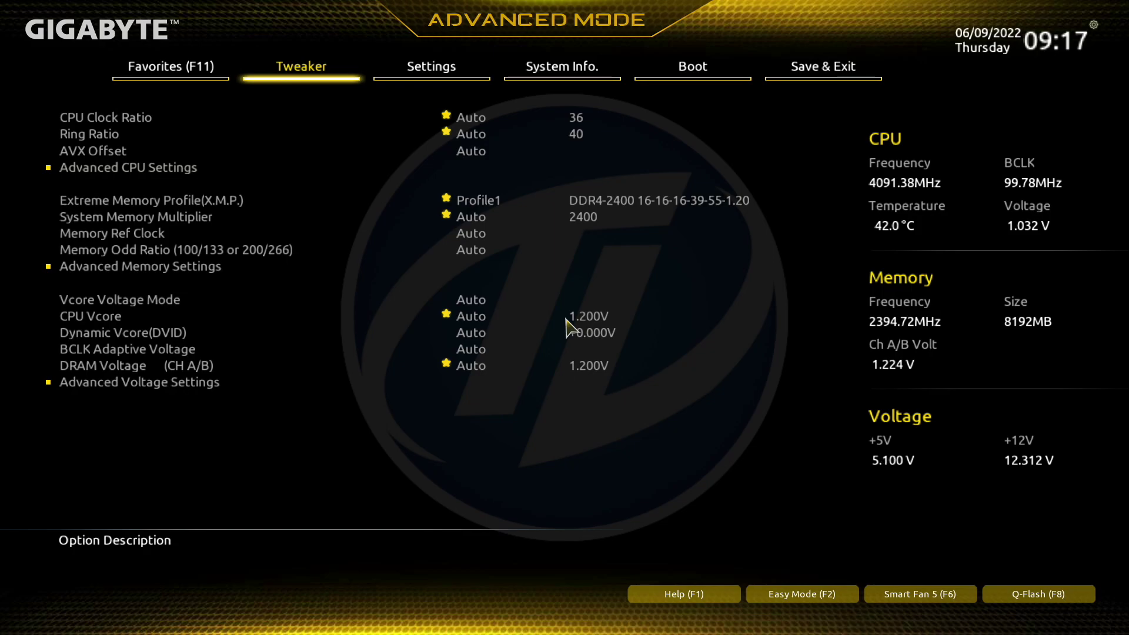
# - Change the boot option priority in the BIOS Boot settings
pyautogui.press('Right')
pyautogui.press('Right')
pyautogui.press('Right')
pyautogui.press('Down')
pyautogui.press('Down')
pyautogui.press('Down')
pyautogui.press('Return')
pyautogui.press('Up')
pyautogui.press('Return')
# - Save the BIOS changes and exit the setup
pyautogui.press('Right')
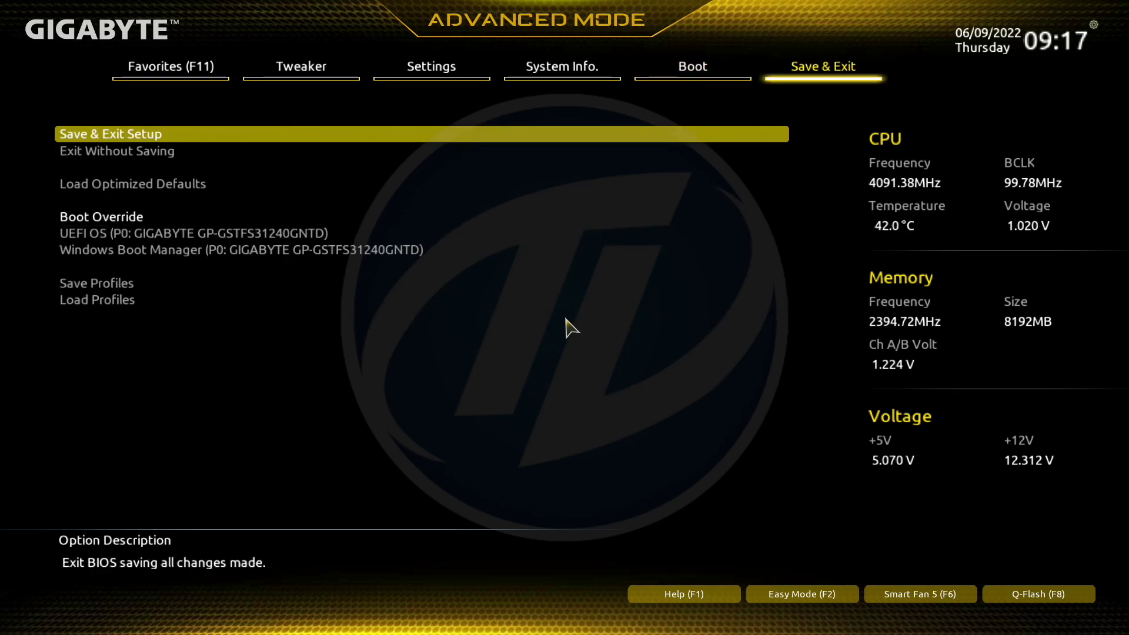
pyautogui.press('Return')
pyautogui.press('Return')
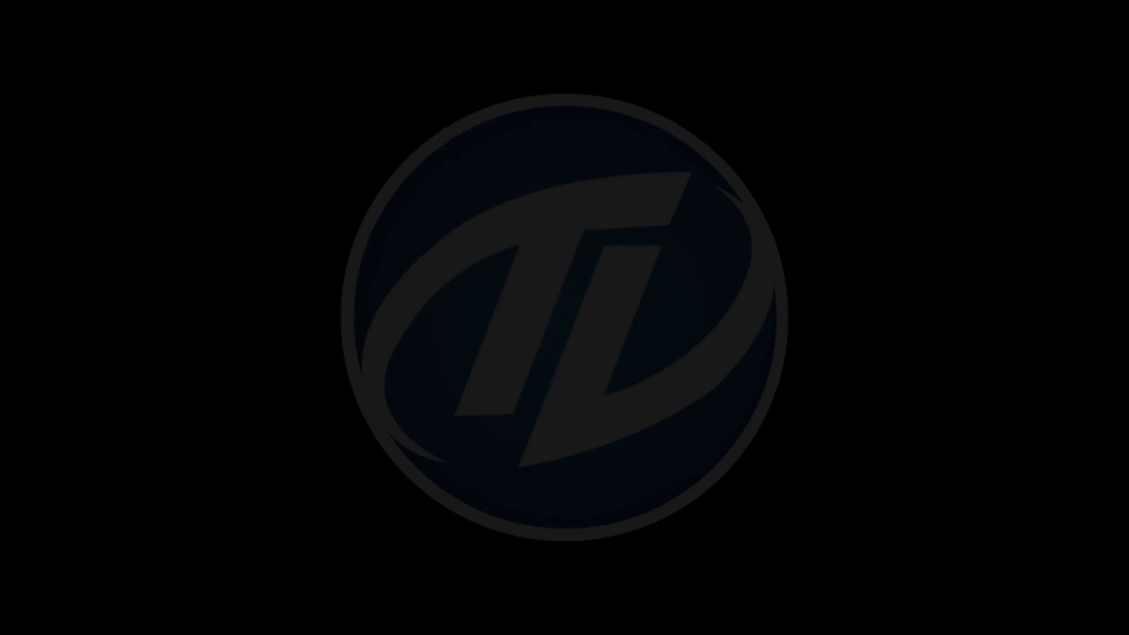